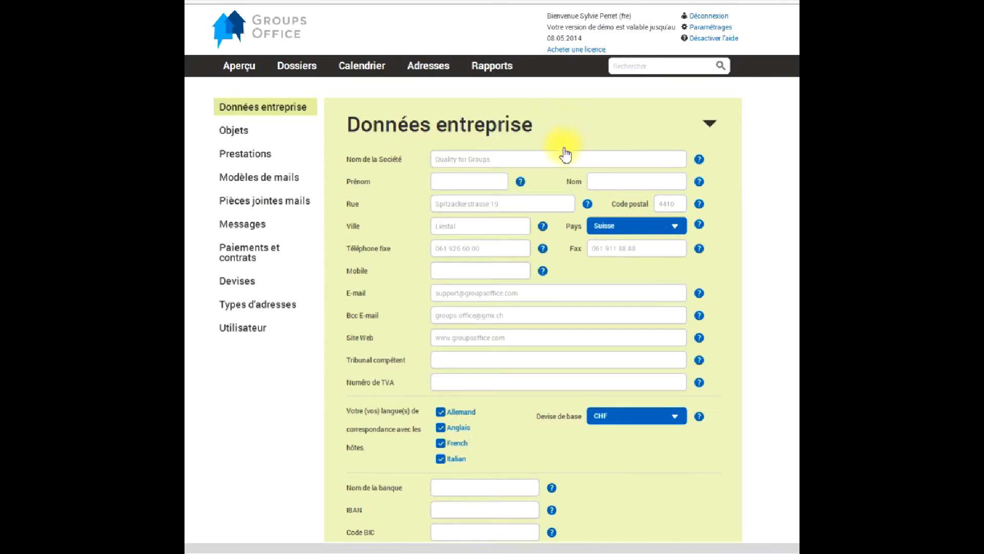
pyautogui.scroll(-2, 564, 169)
pyautogui.scroll(-8, 564, 173)
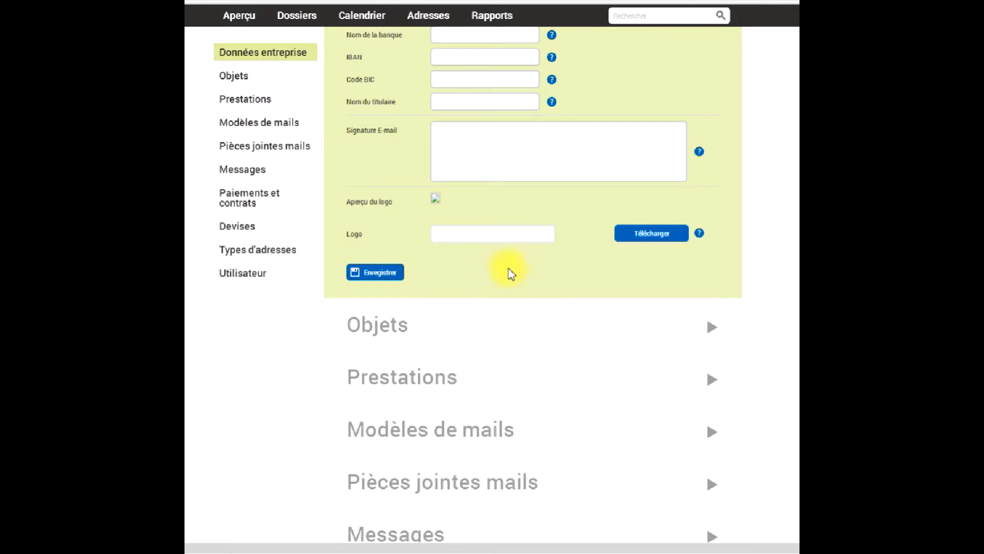
pyautogui.click(478, 236)
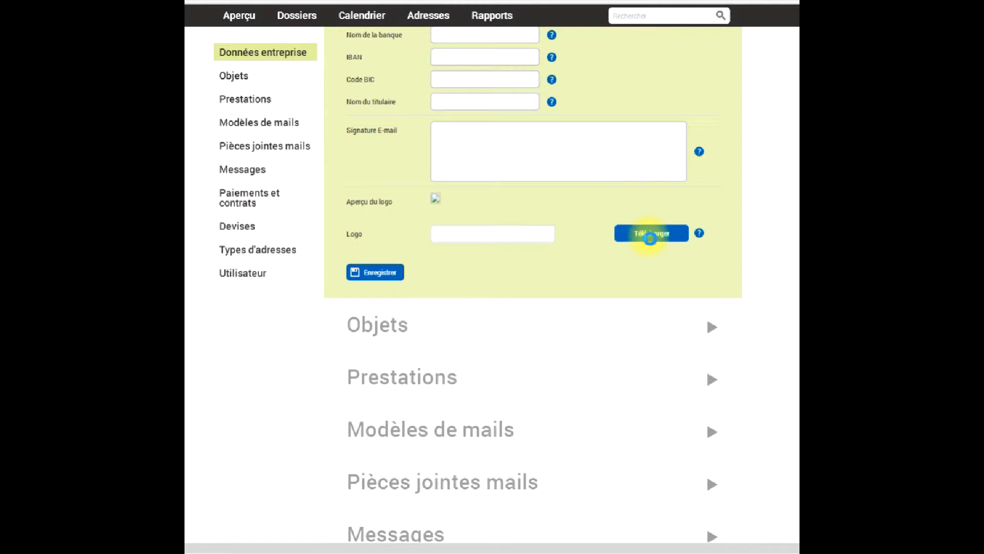
pyautogui.click(653, 237)
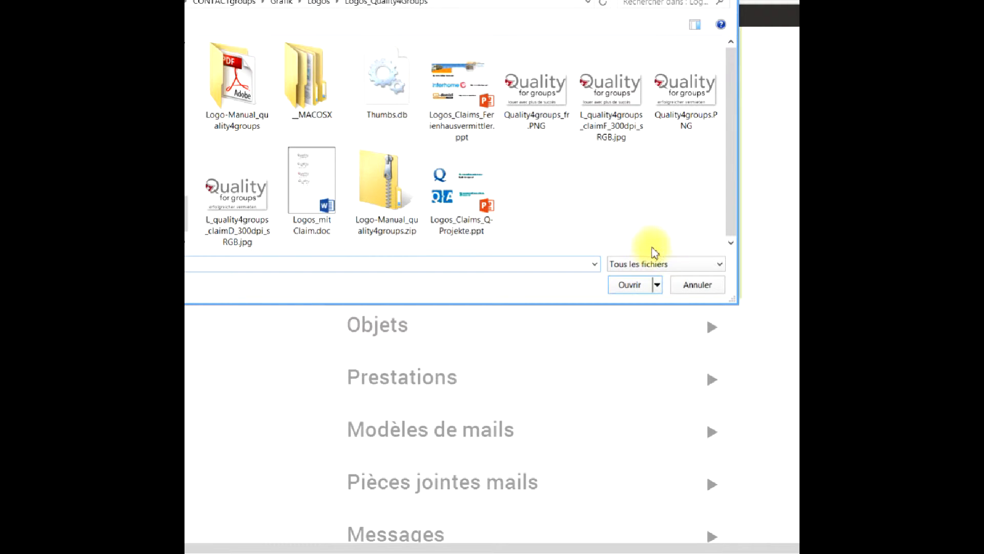
pyautogui.click(700, 284)
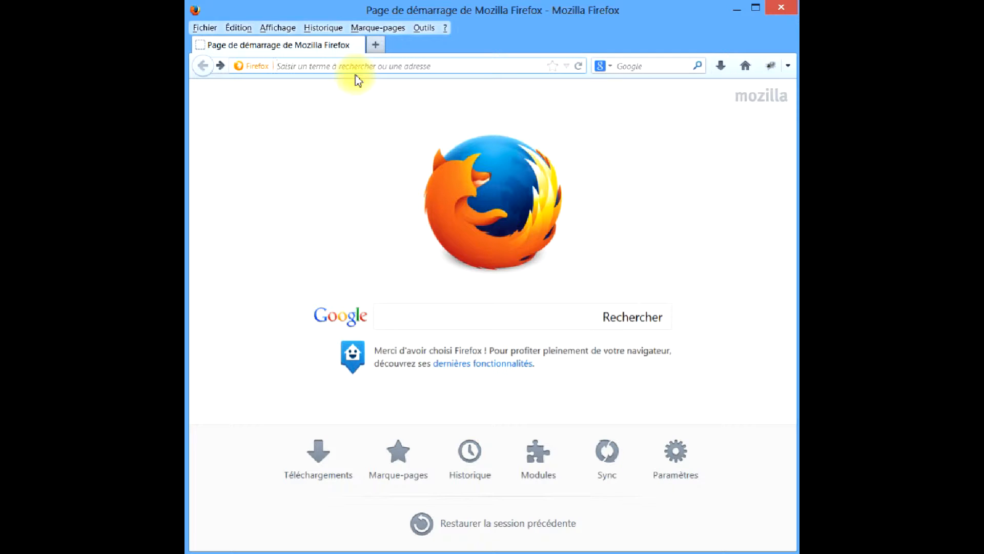
# Switch to Firefox, go to pixlr.com and launch the Pixlr Editor.
pyautogui.click(355, 75)
pyautogui.write('pix')
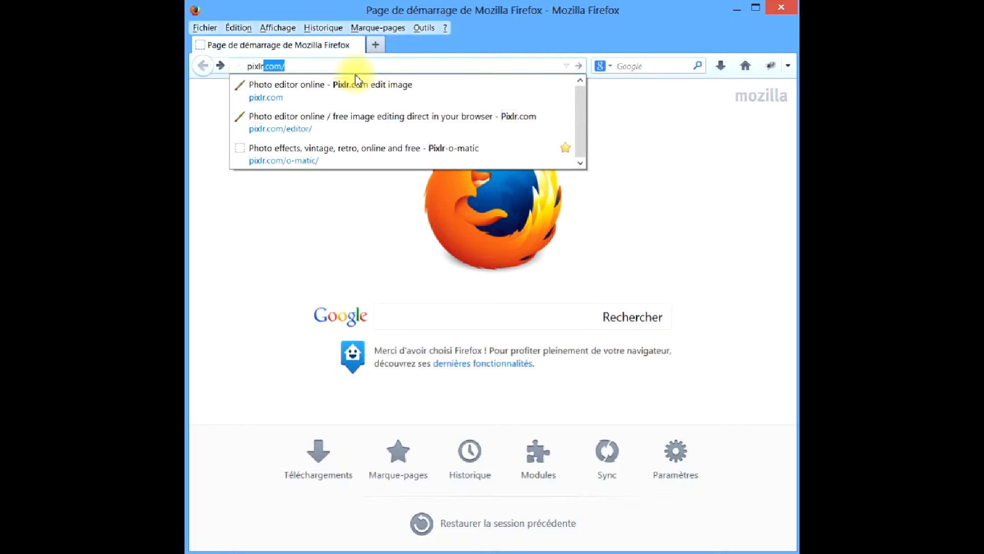
pyautogui.write('lr')
pyautogui.press('Return')
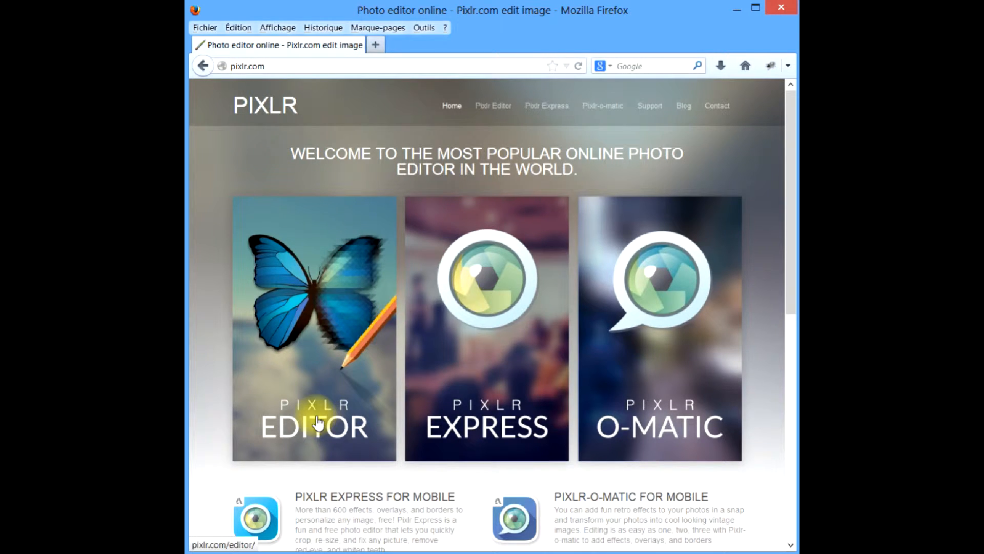
pyautogui.click(325, 362)
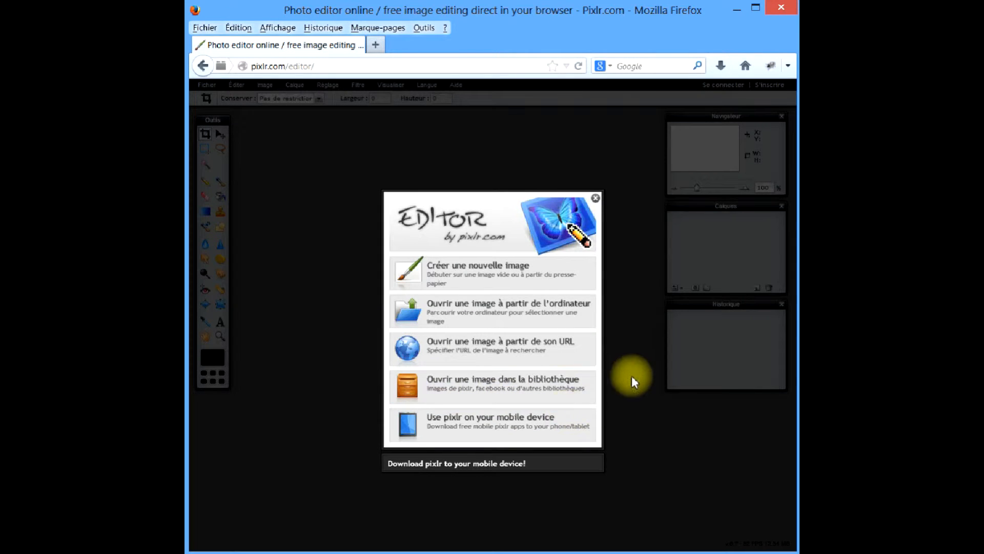
# Open the image L_quality4groups_claimF_300dpi_sRGB.jpg from the computer.
pyautogui.click(522, 308)
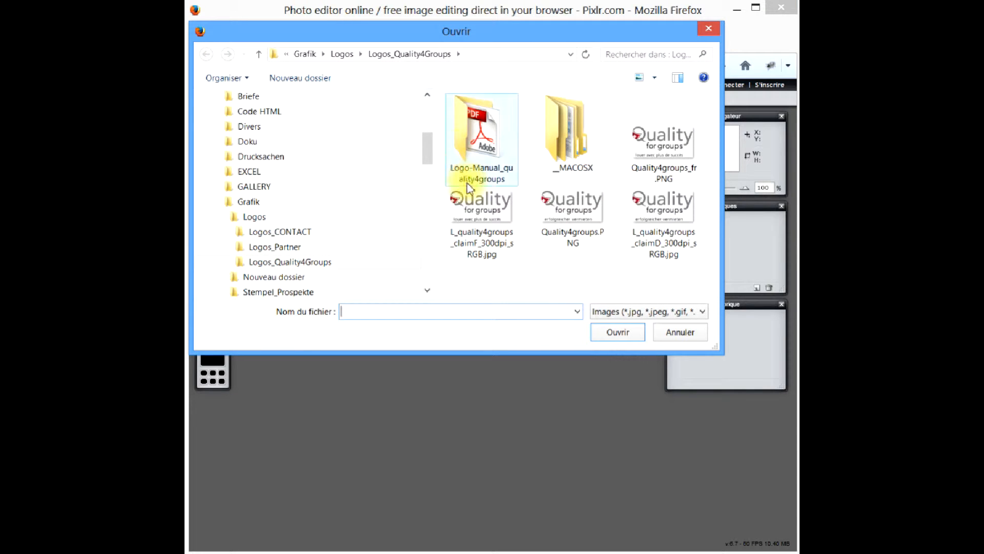
pyautogui.click(488, 219)
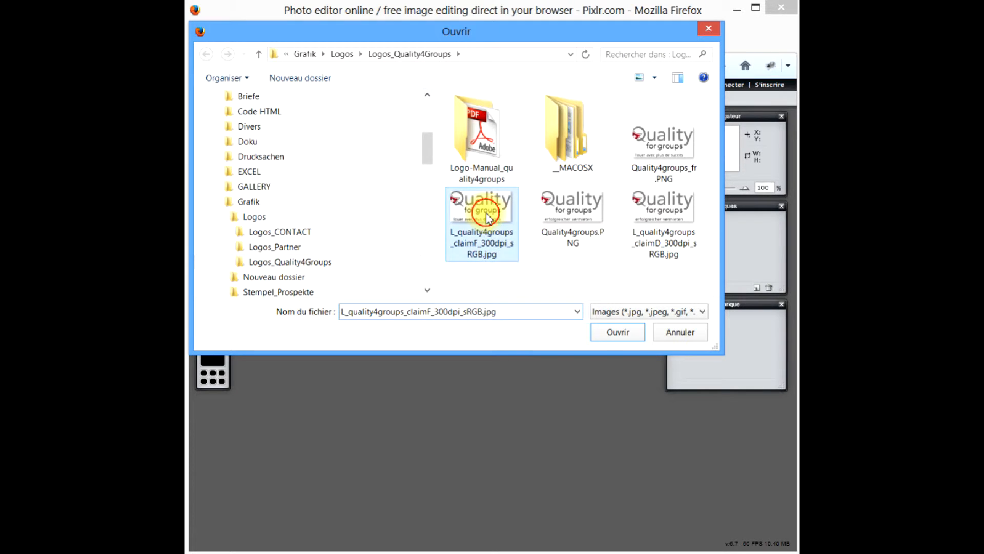
pyautogui.click(611, 335)
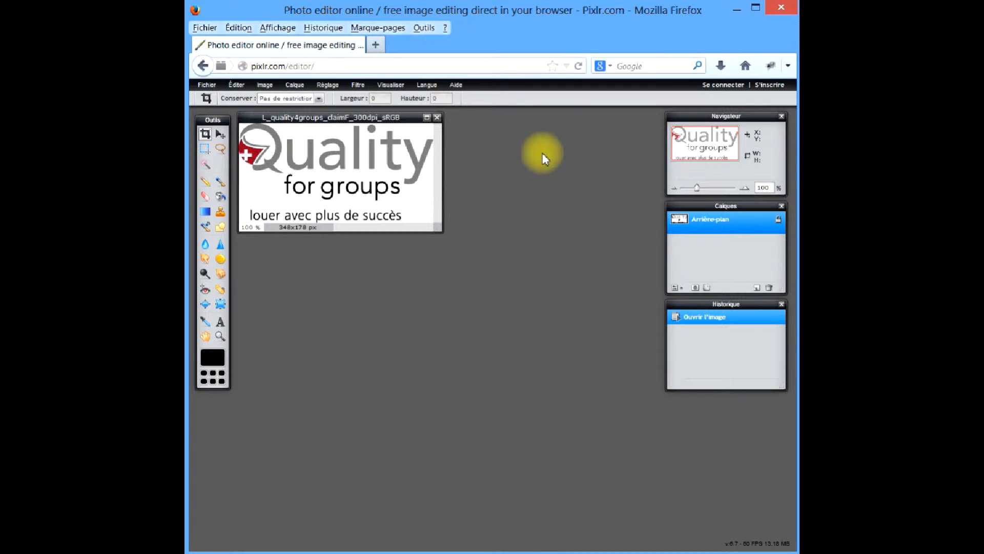
# Copy the entire logo image to the clipboard and close the image without saving it.
pyautogui.click(245, 88)
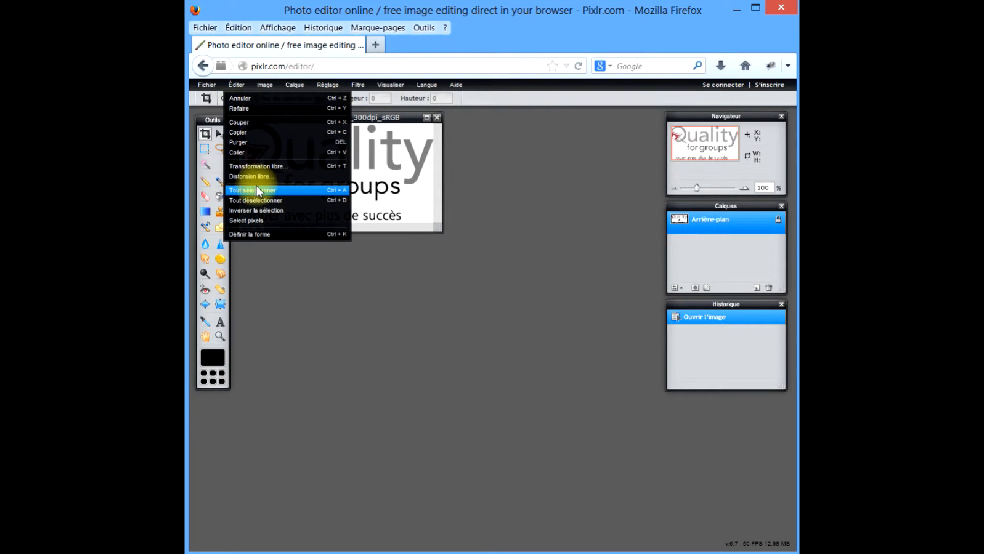
pyautogui.click(257, 191)
pyautogui.click(237, 87)
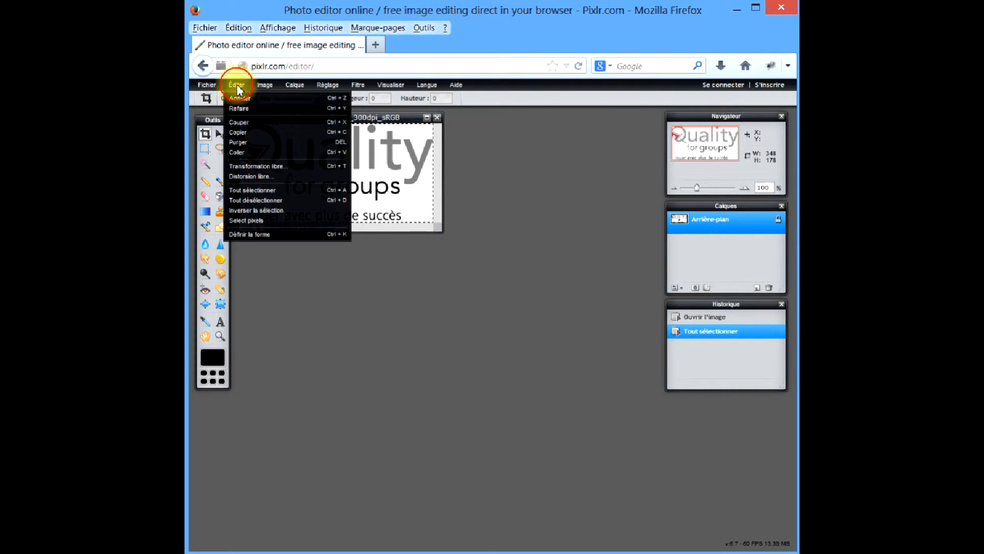
pyautogui.click(241, 132)
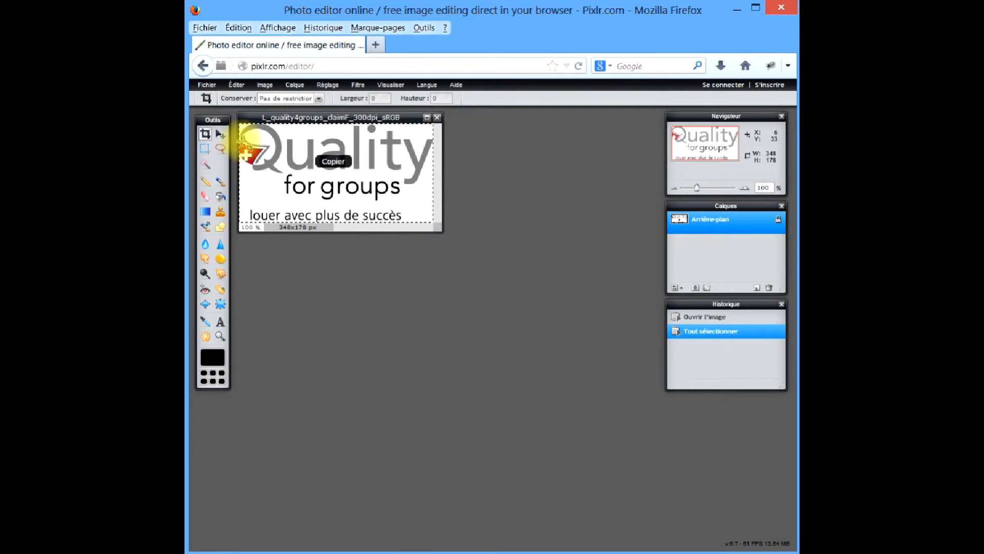
pyautogui.click(437, 117)
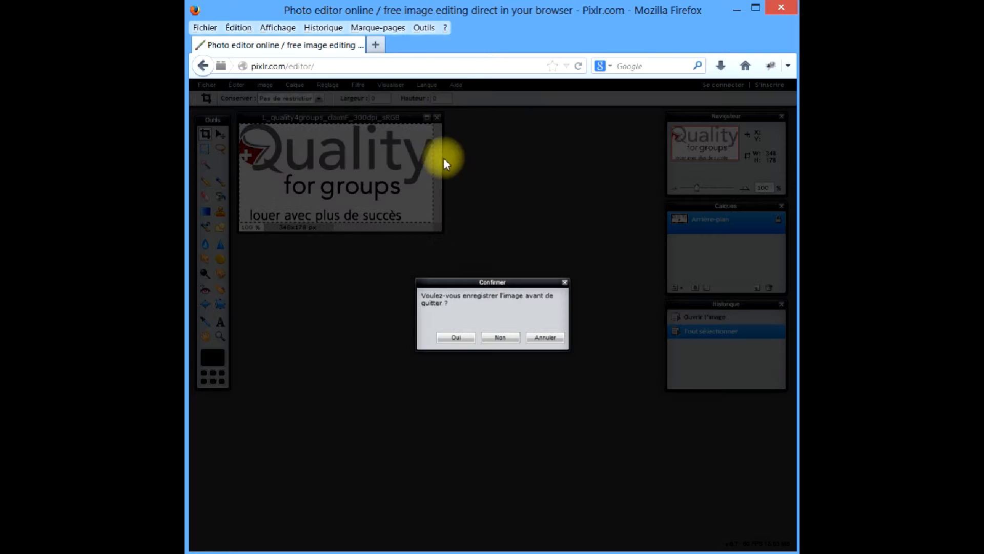
pyautogui.click(493, 337)
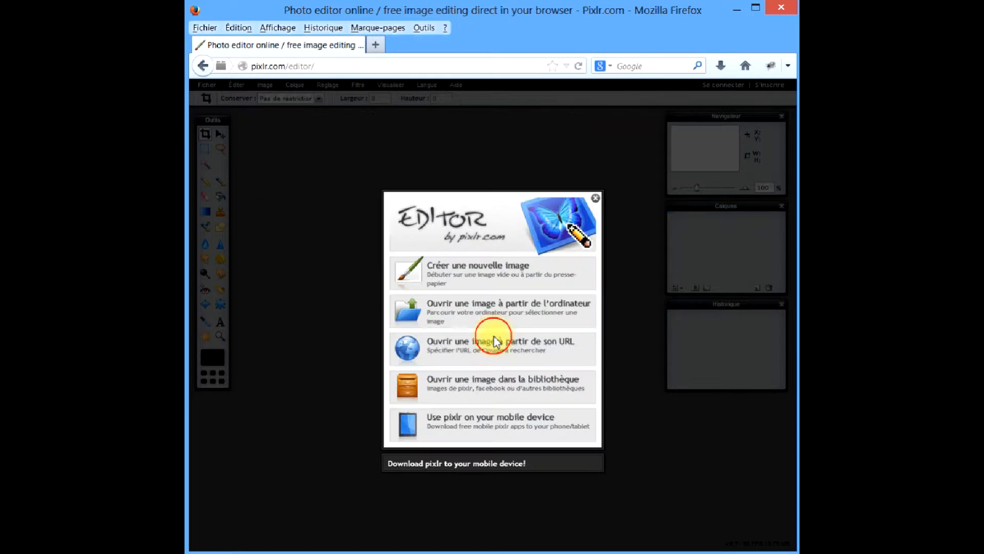
# Create a new non-transparent image named logo, 400 px wide and 300 px high.
pyautogui.click(448, 277)
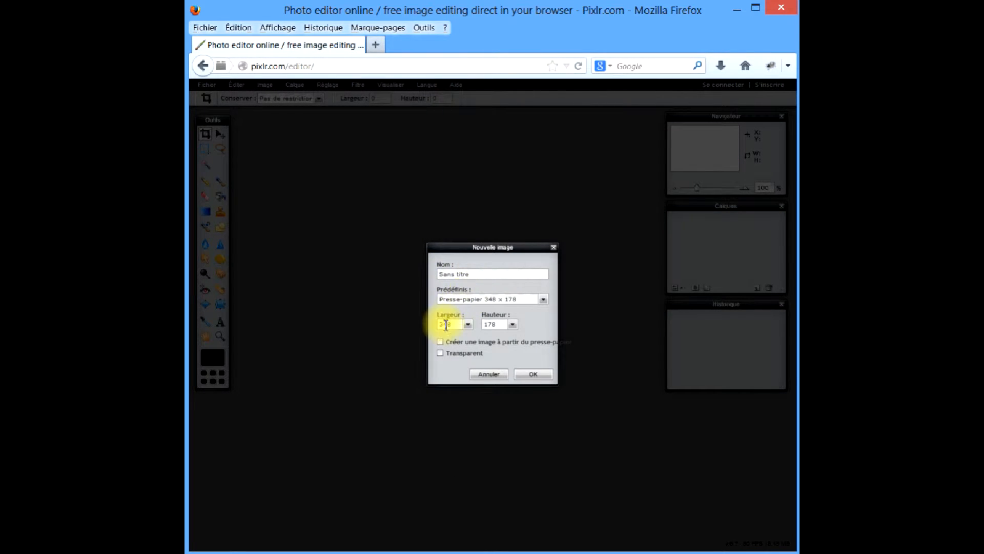
pyautogui.doubleClick(446, 324)
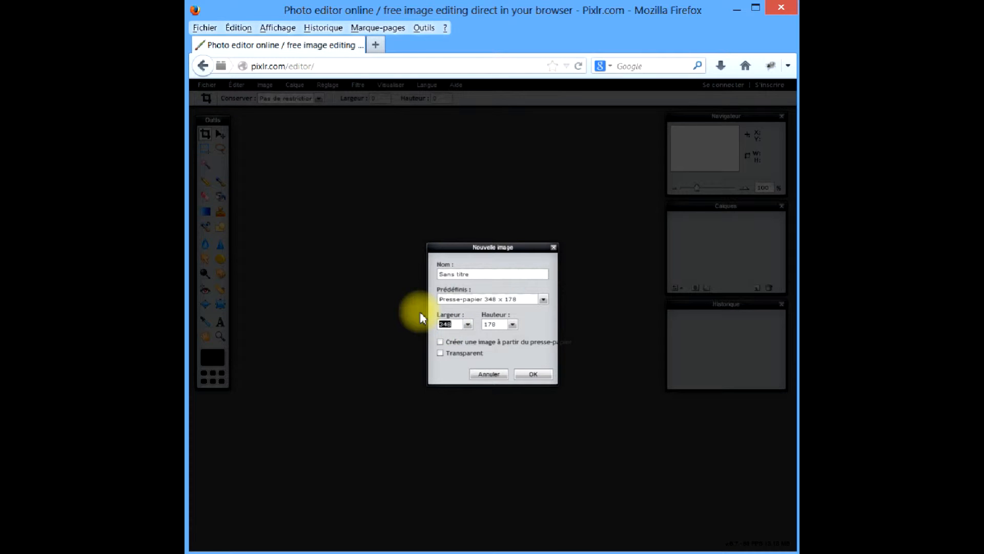
pyautogui.doubleClick(494, 325)
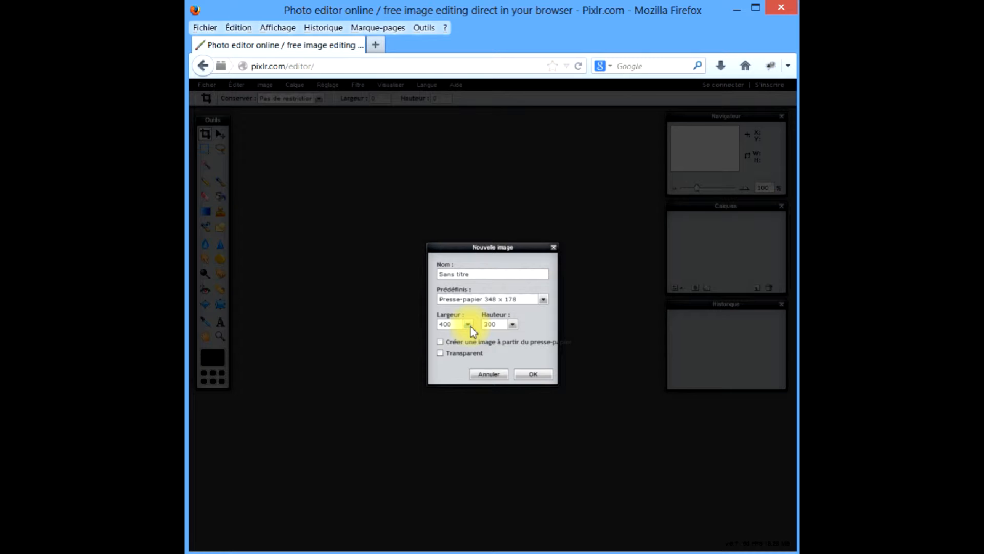
pyautogui.moveTo(468, 274); pyautogui.dragTo(412, 276)
pyautogui.write('logo')
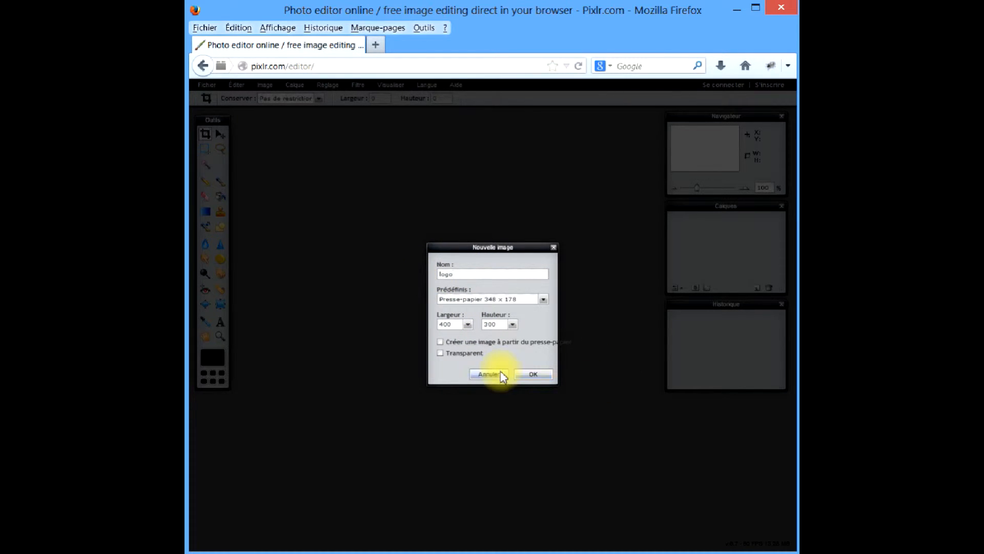
pyautogui.click(524, 373)
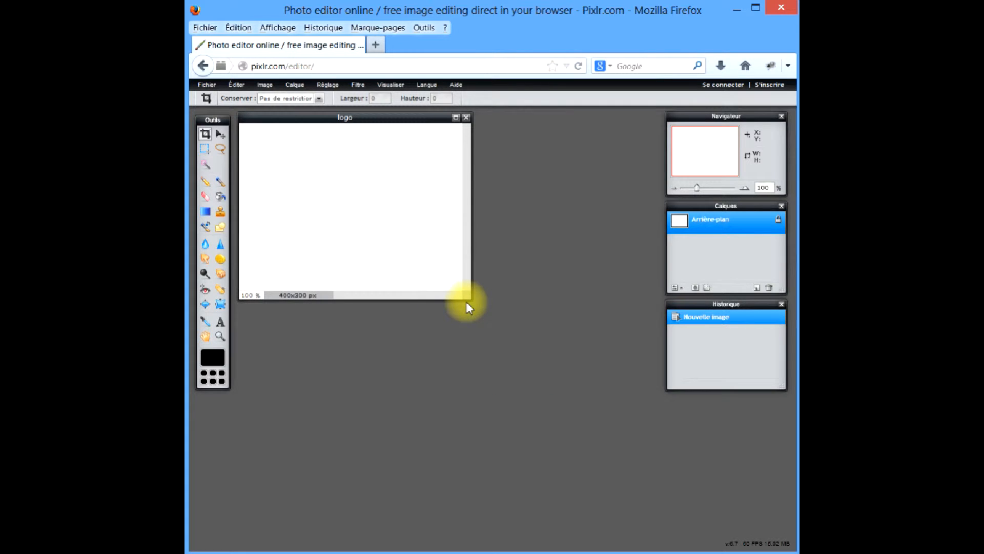
# Enlarge the logo image's window and paste the copied logo onto the blank canvas.
pyautogui.moveTo(466, 302); pyautogui.dragTo(648, 484)
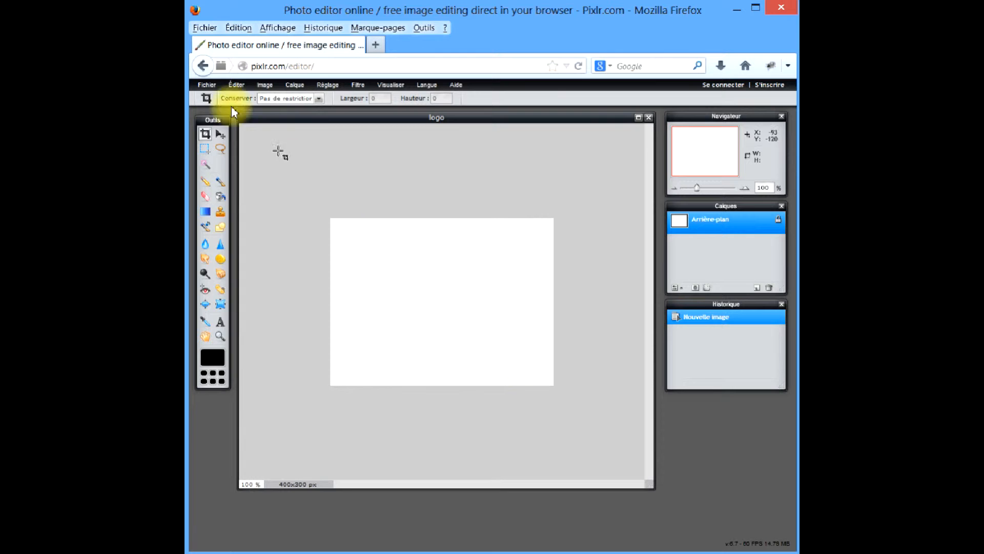
pyautogui.click(236, 84)
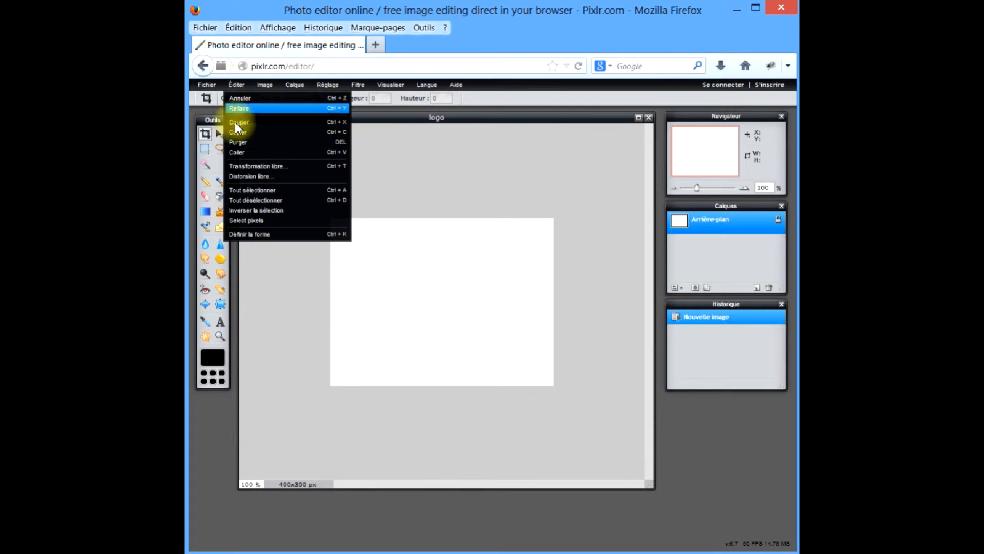
pyautogui.click(237, 151)
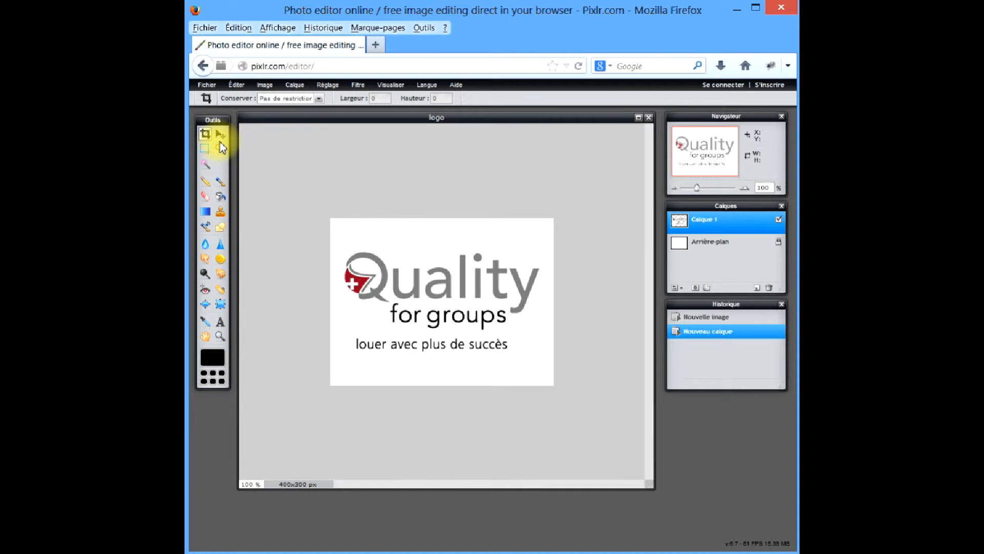
pyautogui.click(239, 85)
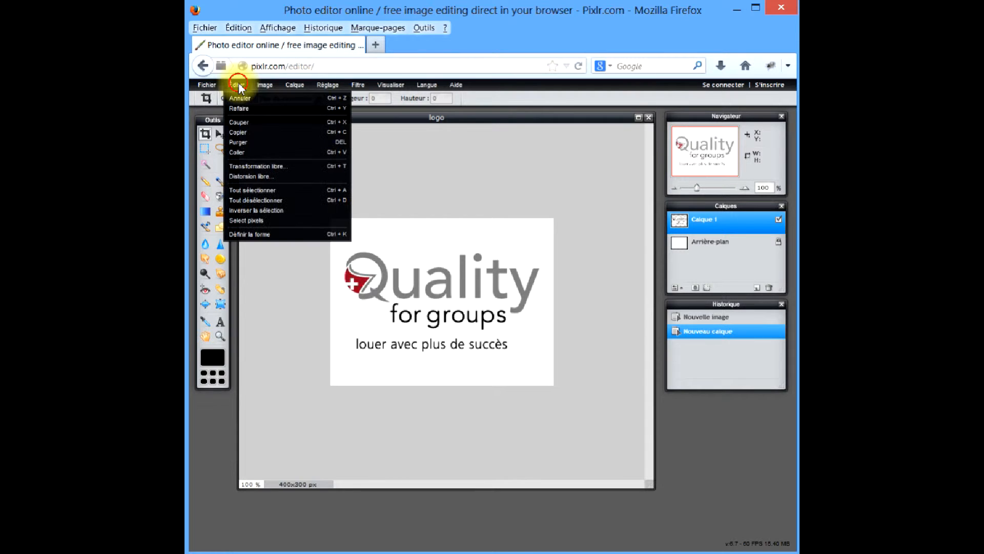
pyautogui.click(245, 167)
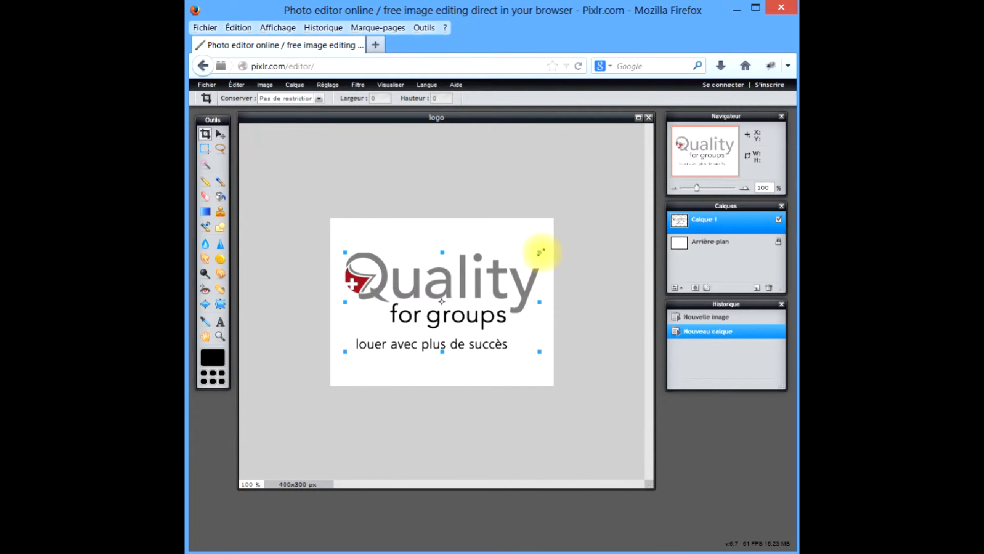
pyautogui.moveTo(541, 252); pyautogui.dragTo(543, 279)
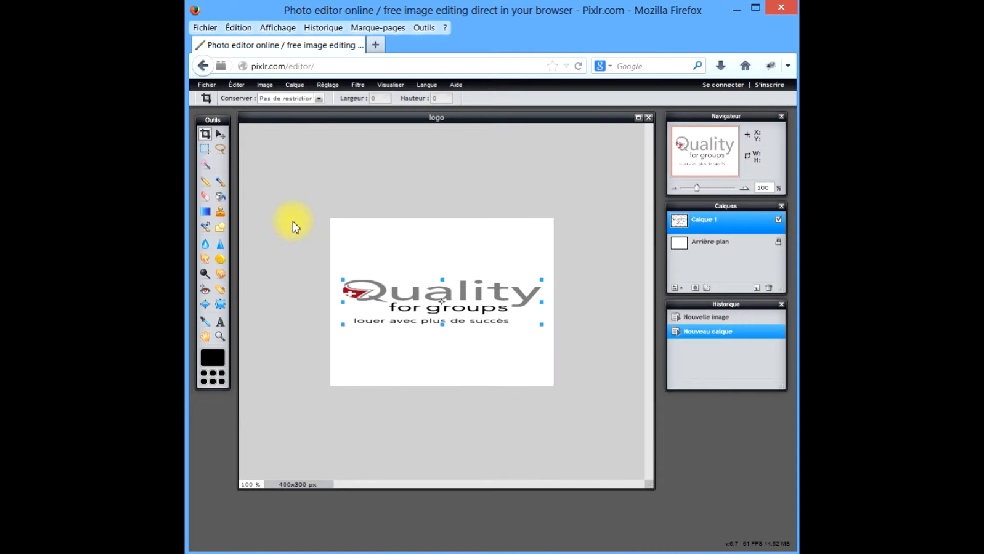
pyautogui.click(271, 183)
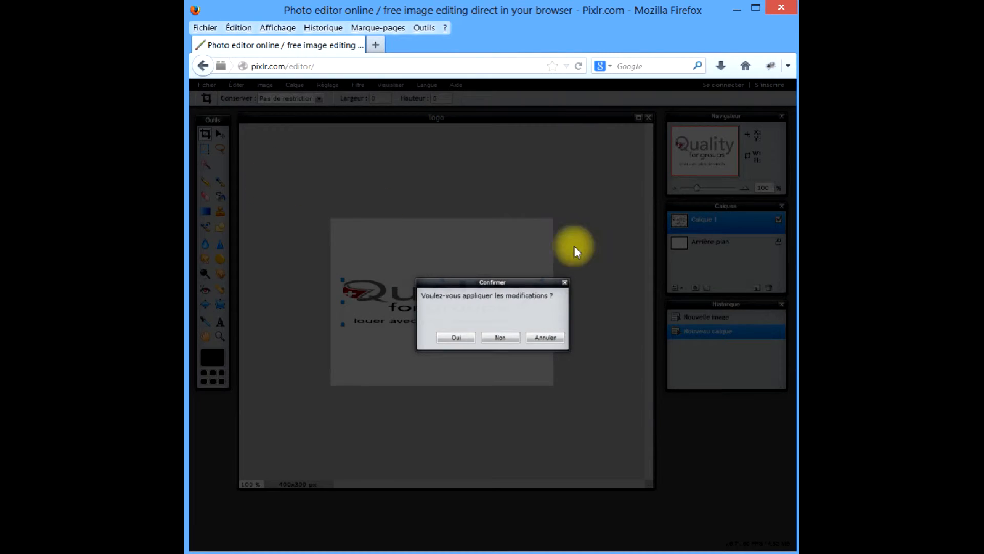
pyautogui.click(501, 338)
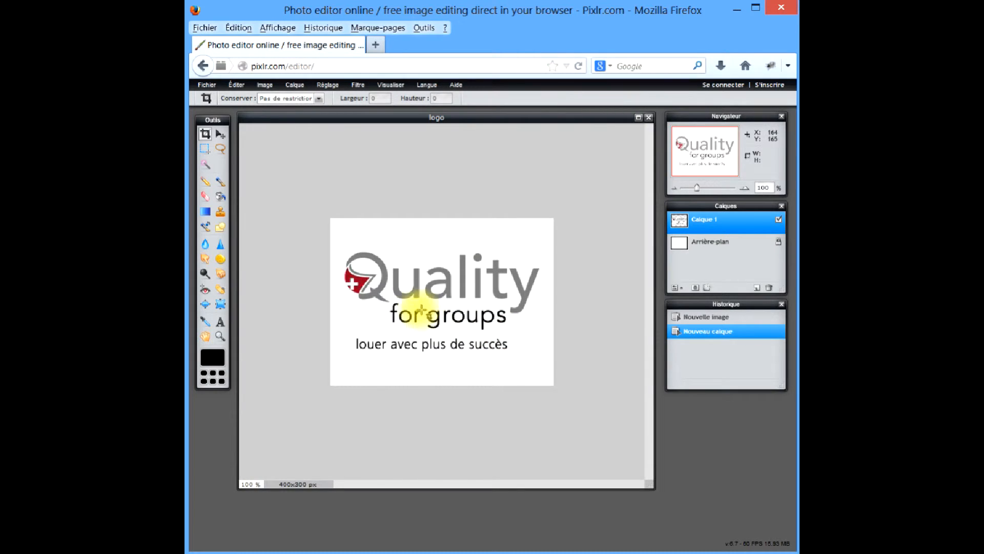
# Use Free Transform to enlarge the pasted logo proportionally to nearly the canvas width, move it slightly upward, and apply the changes.
pyautogui.click(235, 85)
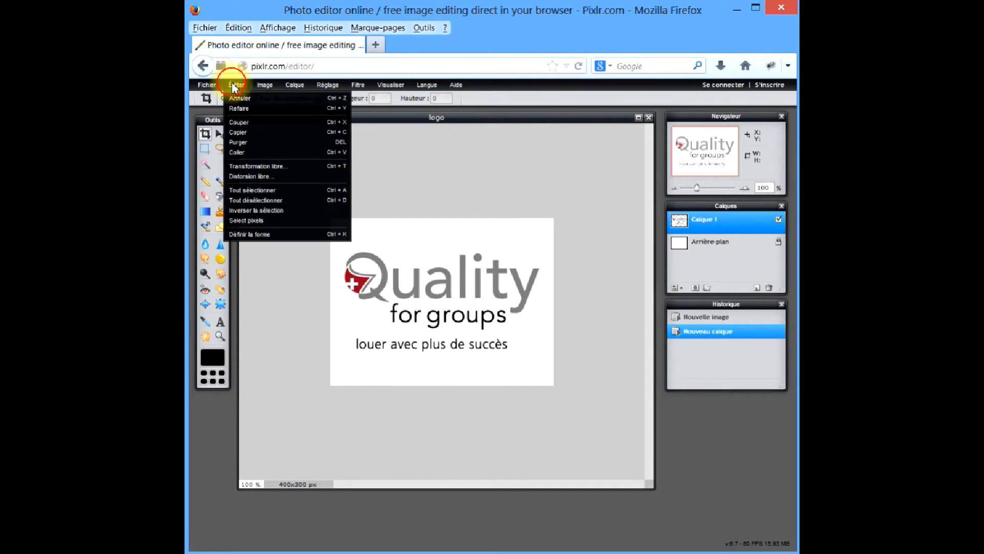
pyautogui.click(244, 167)
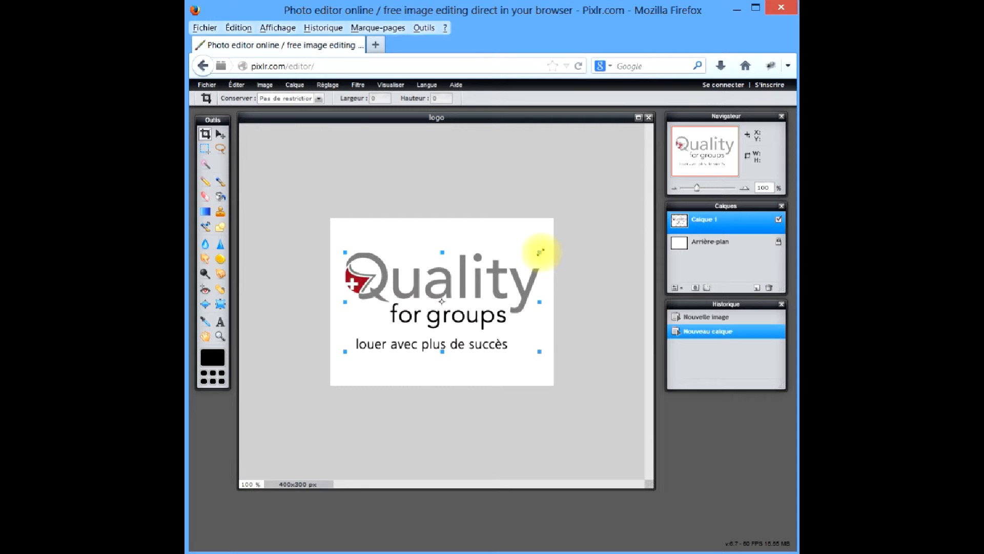
pyautogui.moveTo(540, 251)
pyautogui.mouseDown()
pyautogui.moveTo(567, 229)
pyautogui.moveTo(526, 249)
pyautogui.moveTo(549, 247)
pyautogui.mouseUp()
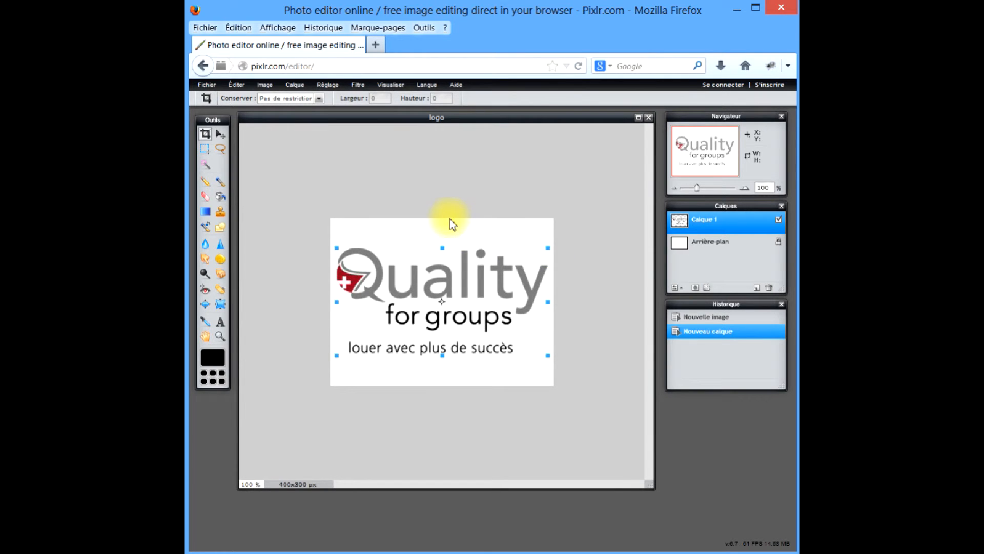
pyautogui.click(444, 307)
pyautogui.moveTo(442, 301); pyautogui.dragTo(459, 325)
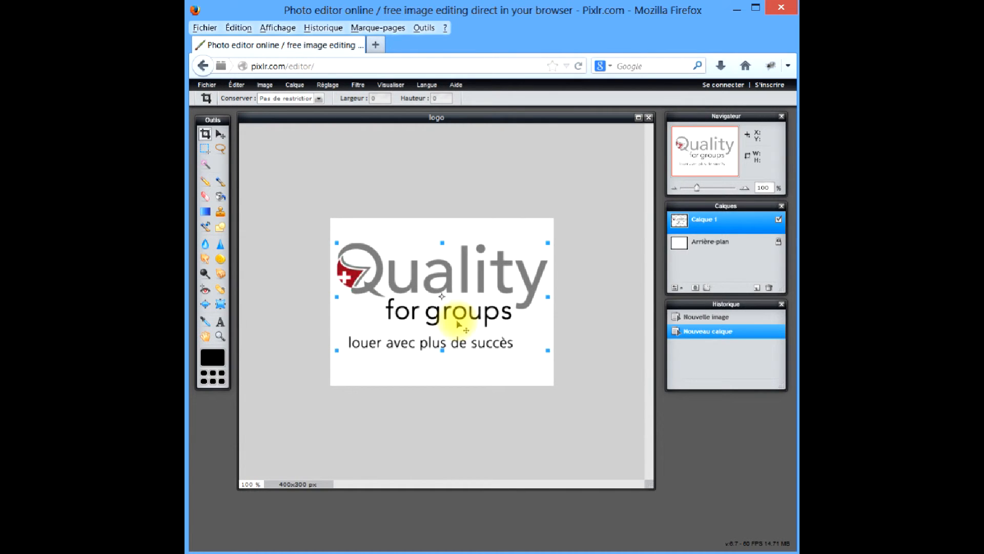
pyautogui.click(214, 85)
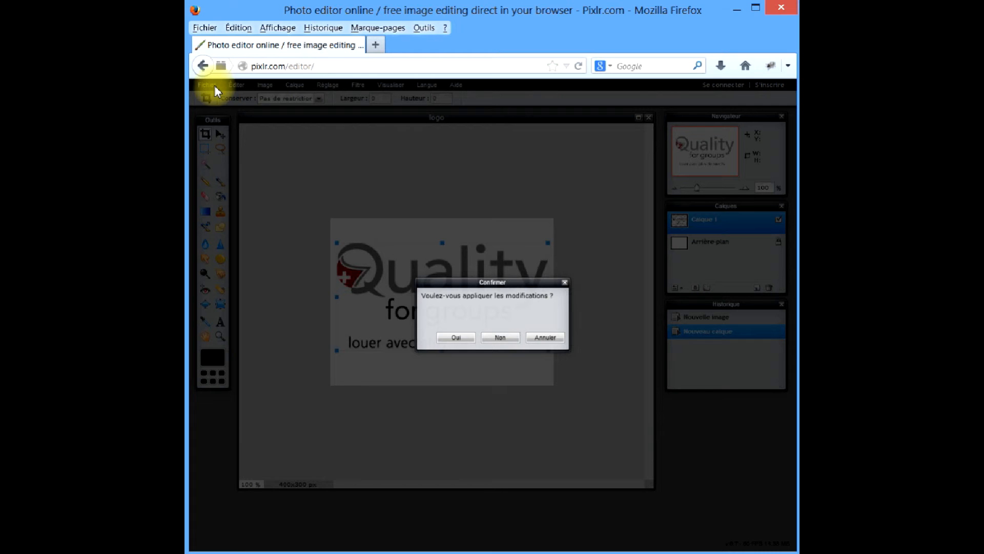
pyautogui.click(457, 337)
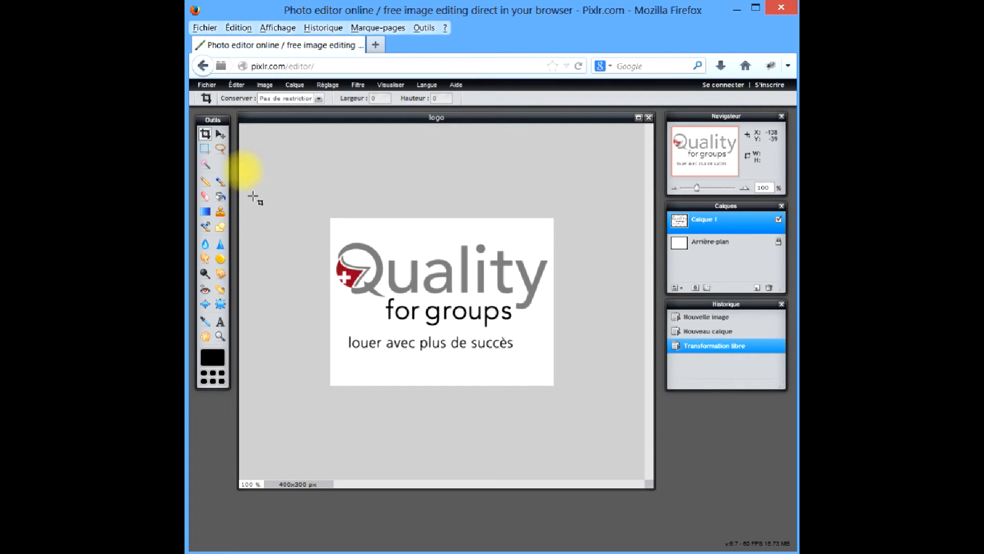
# Save the resized logo image to the computer as logo2 in PNG format (transparent, full quality).
pyautogui.click(208, 88)
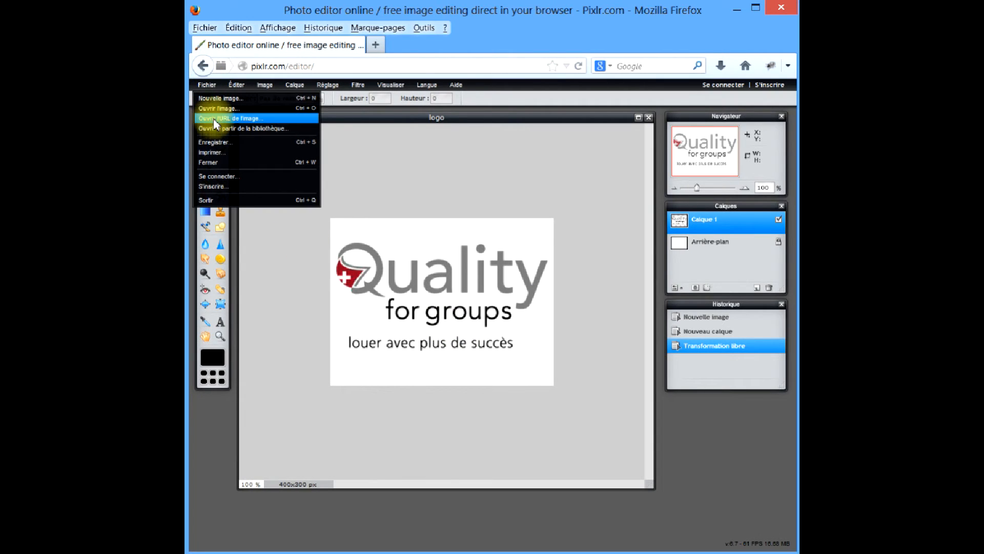
pyautogui.click(217, 143)
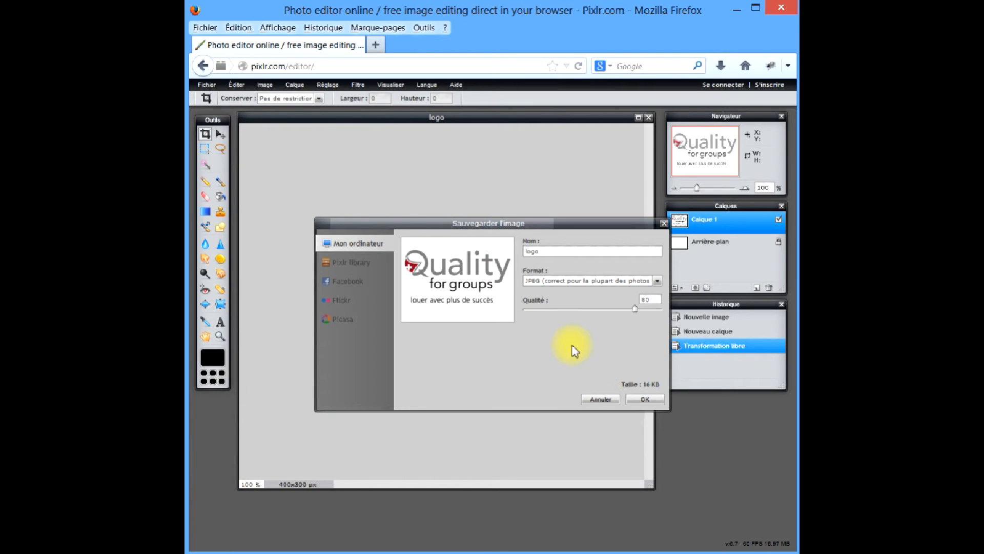
pyautogui.click(556, 252)
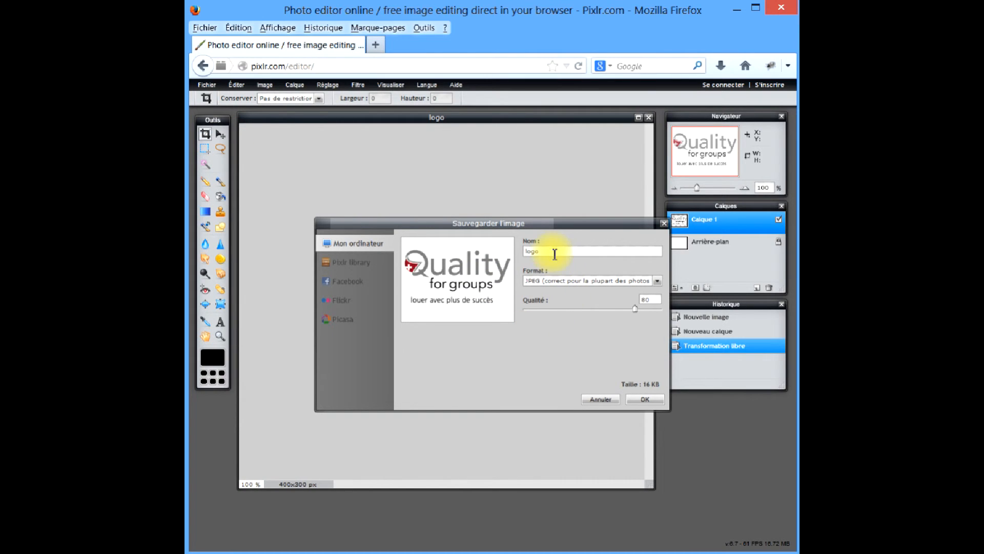
pyautogui.click(564, 282)
pyautogui.click(564, 302)
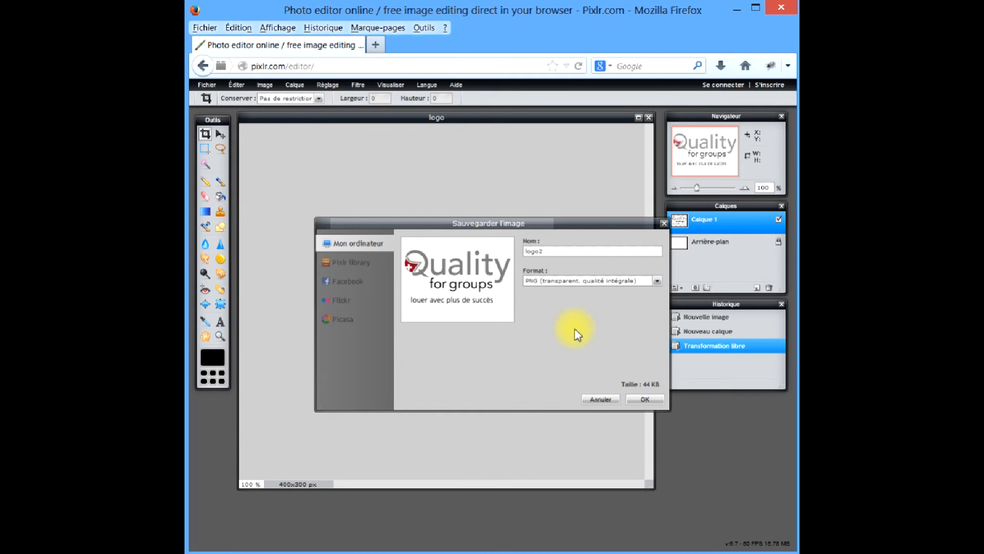
pyautogui.click(647, 401)
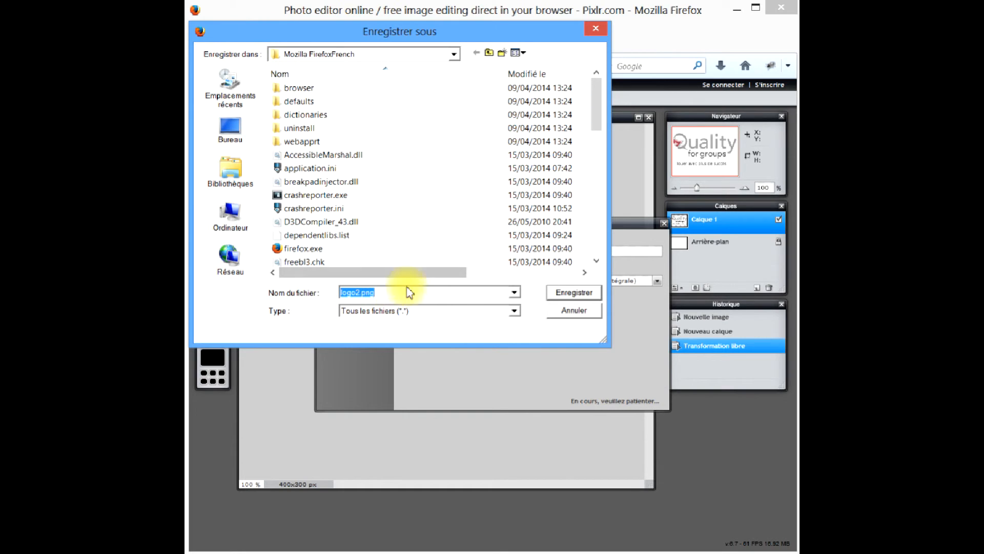
pyautogui.click(562, 293)
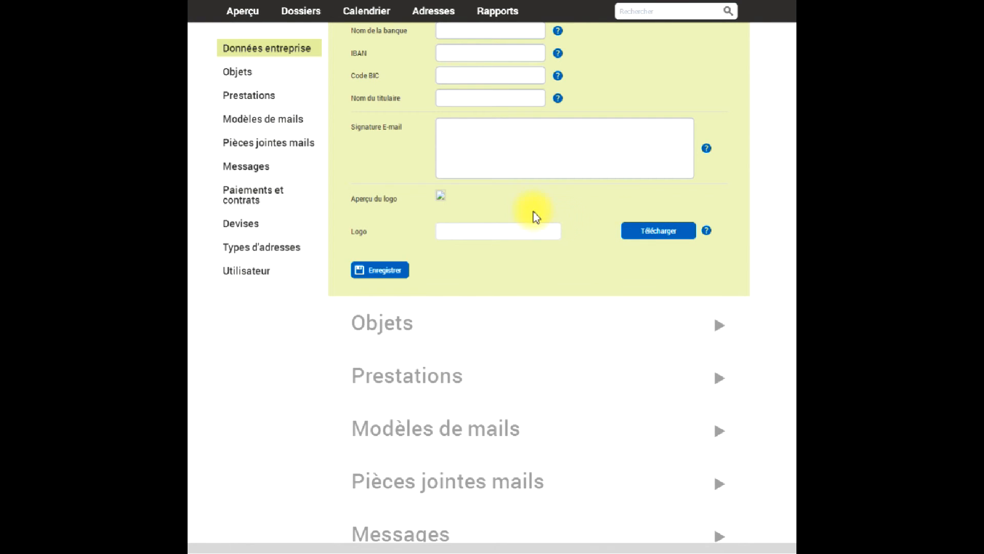
# Switch to the Groups Office company data and upload Quality4groups_fr.PNG as the company logo.
pyautogui.click(658, 232)
pyautogui.click(543, 82)
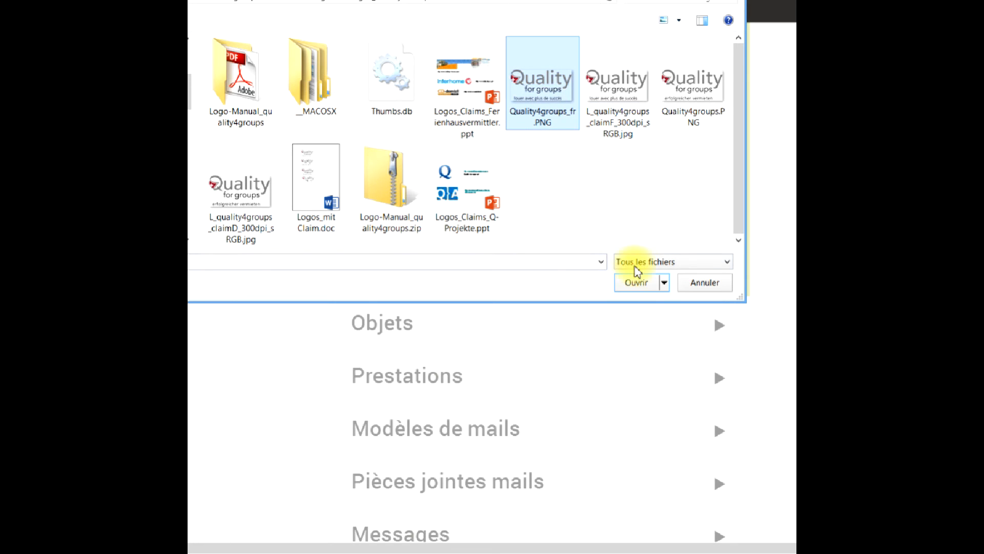
pyautogui.click(634, 281)
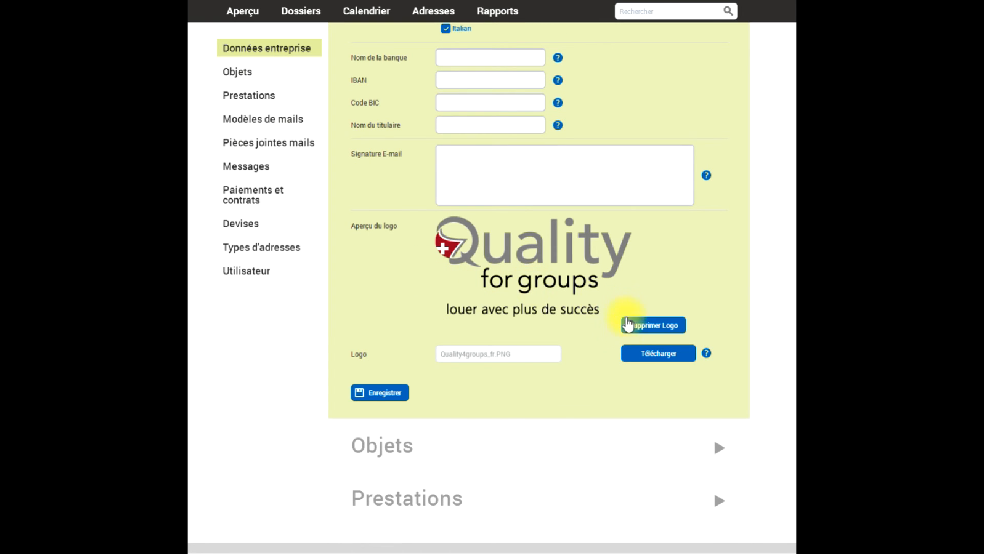
pyautogui.scroll(-1, 620, 371)
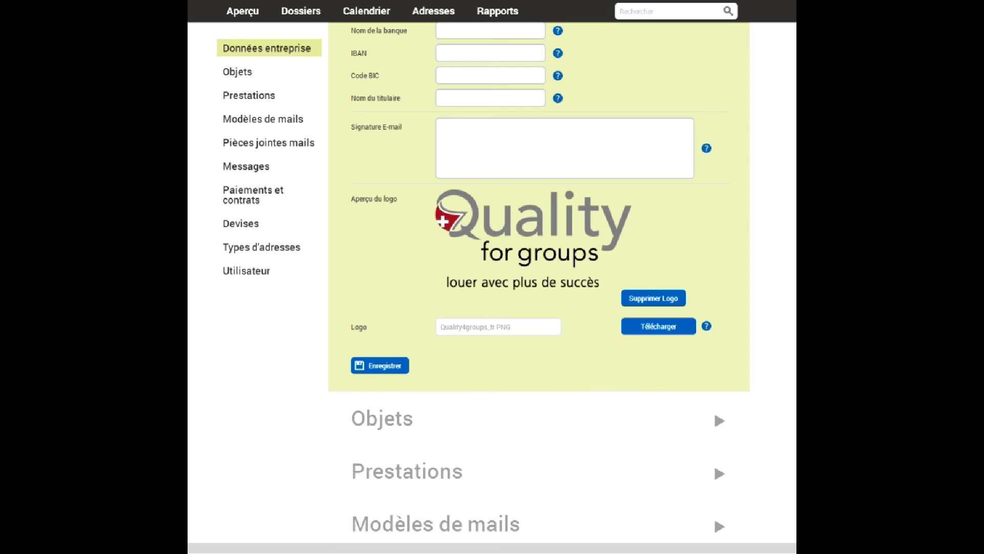
# Open the Offres section of the Sportcamp file.
pyautogui.click(376, 173)
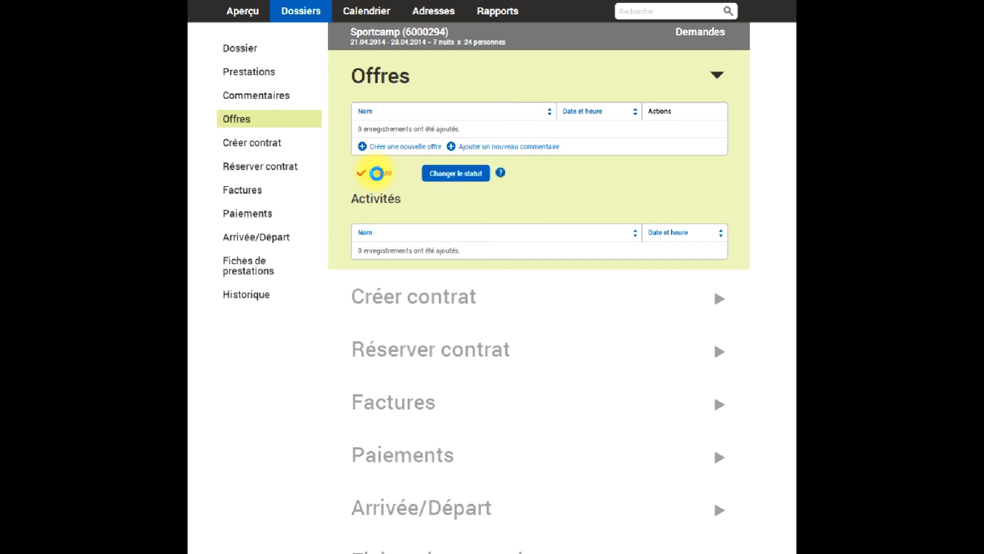